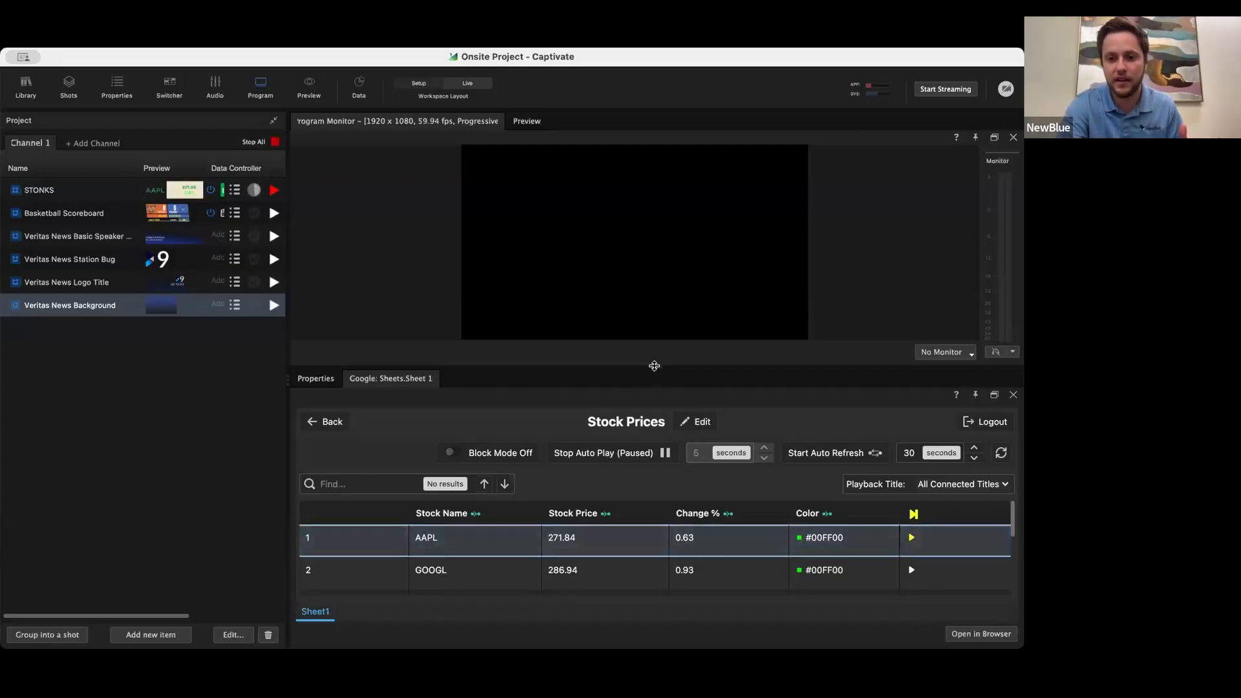
pyautogui.moveTo(654, 366); pyautogui.dragTo(654, 386)
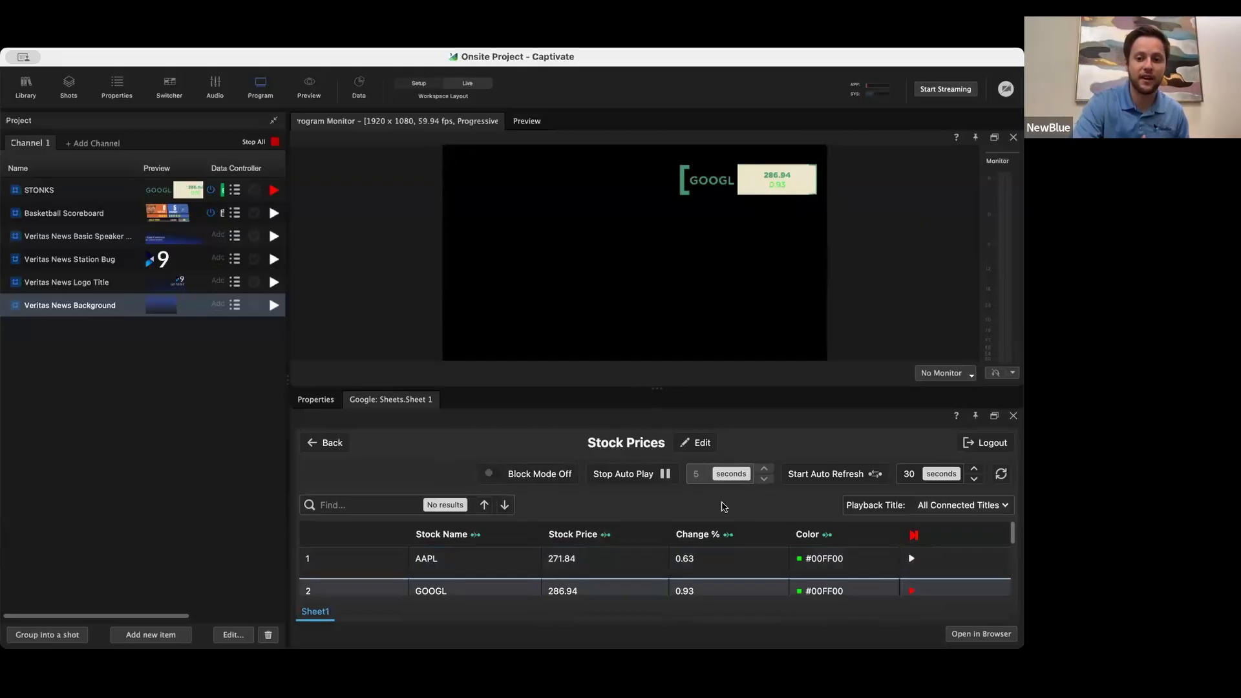
pyautogui.scroll(-3, 735, 582)
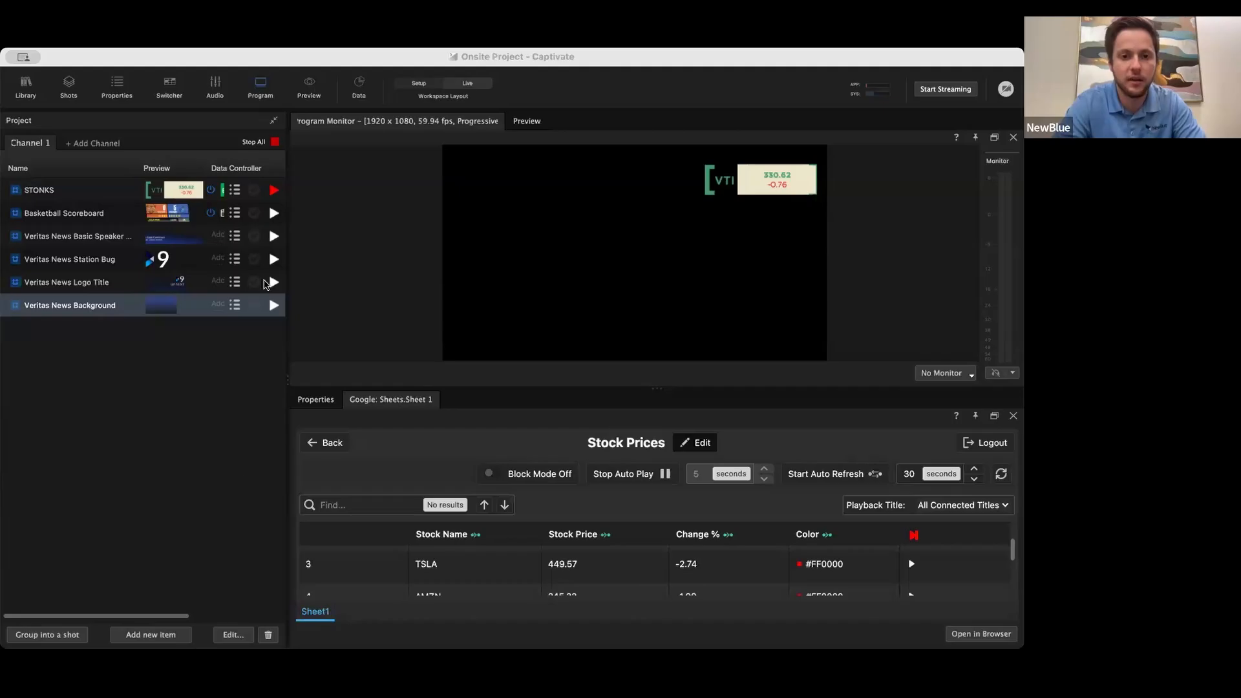
# Switch to the Stock Prices spreadsheet in Chrome and maximize its window.
pyautogui.press('super+Tab')
pyautogui.click(157, 660)
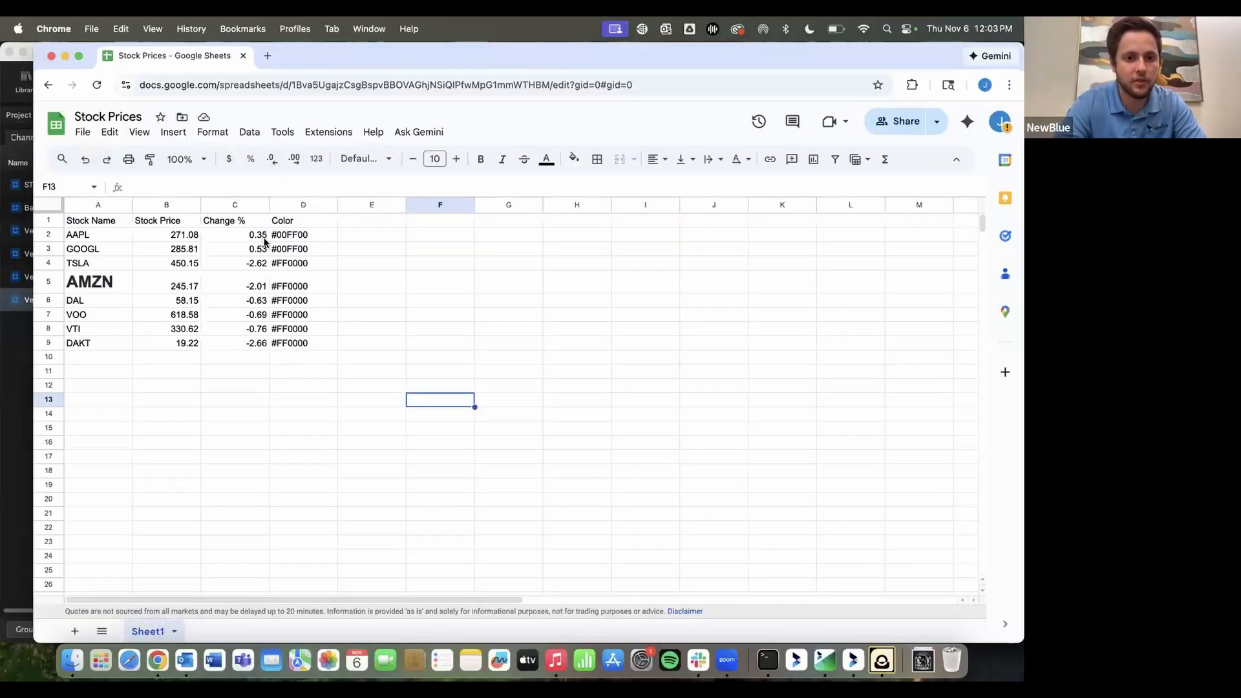
pyautogui.doubleClick(323, 56)
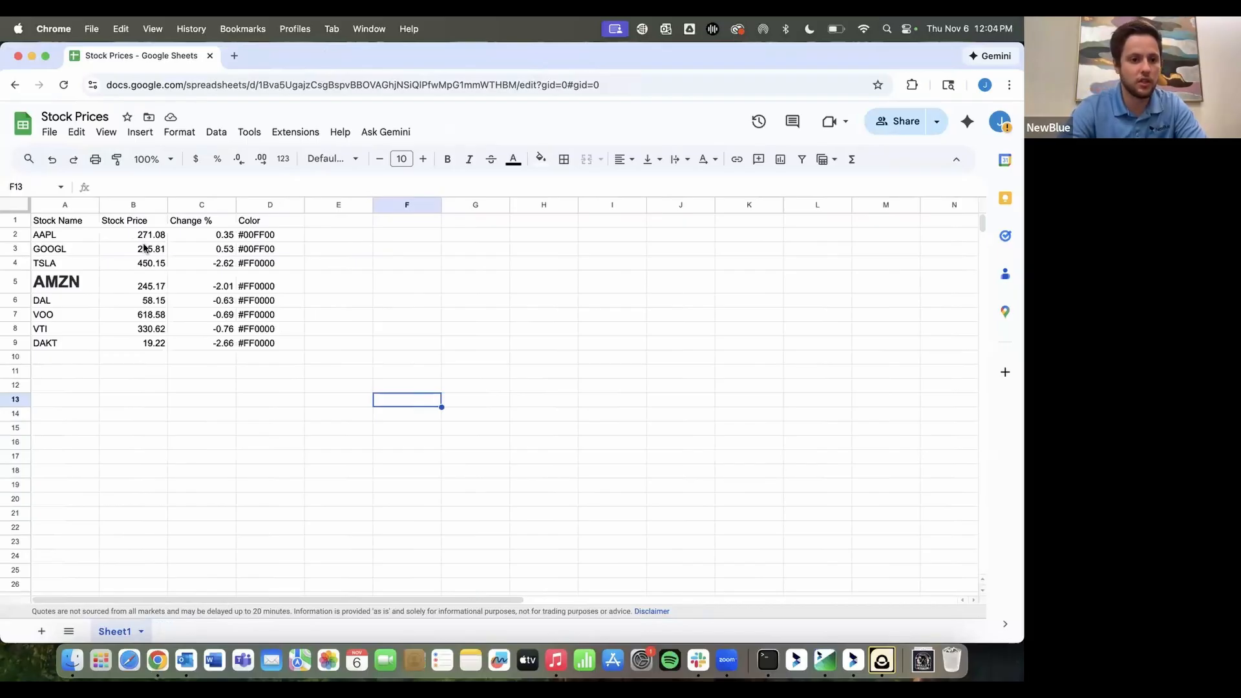
# Examine the sheet's column headers and the GOOGLEFINANCE price formula in the Stock Price column.
pyautogui.click(76, 223)
pyautogui.press('Right')
pyautogui.press('Right')
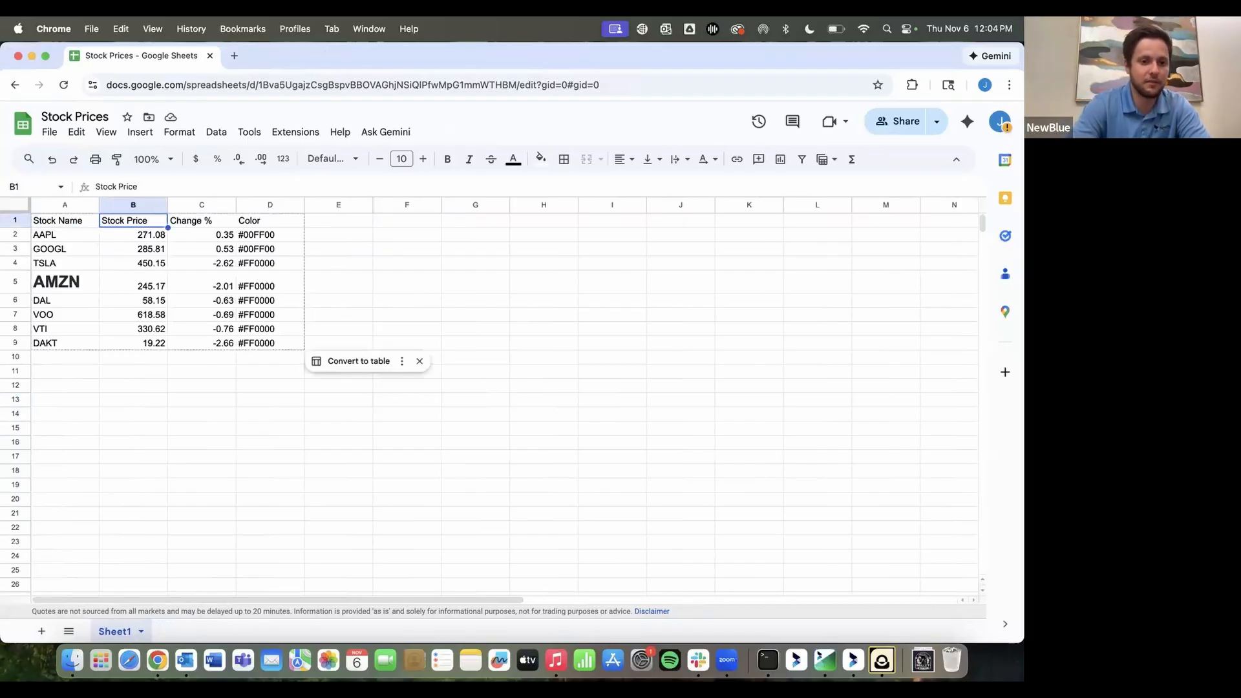
pyautogui.press('Right')
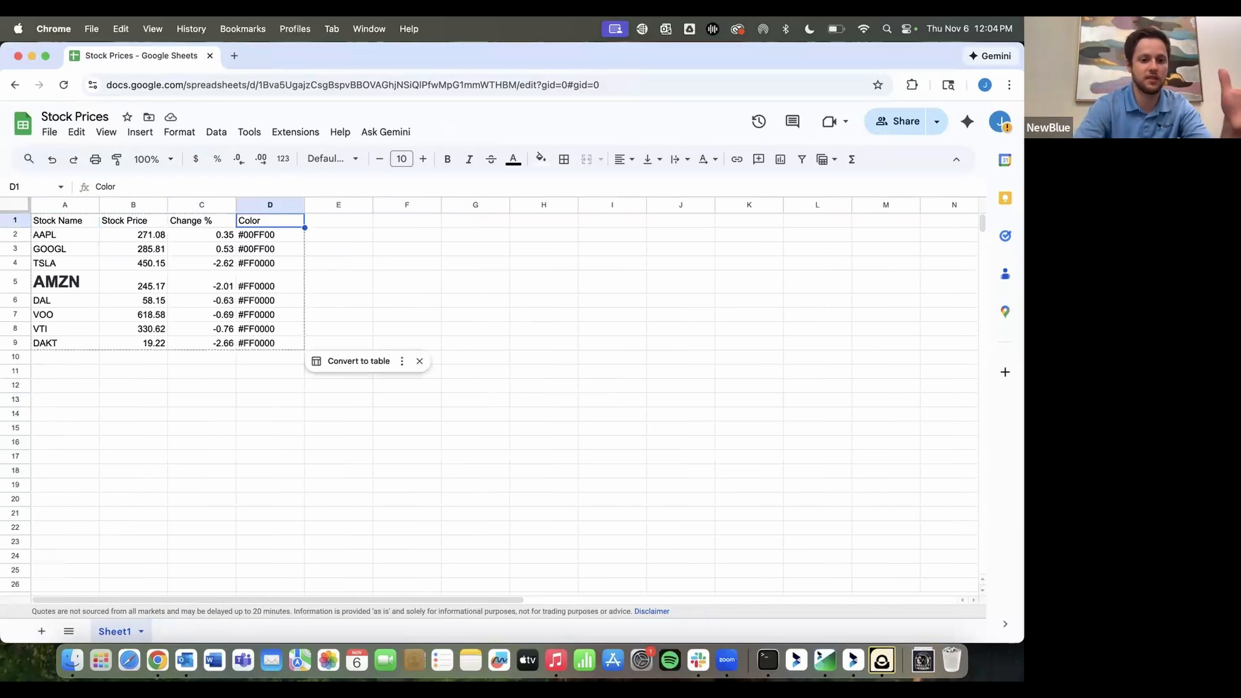
pyautogui.press('Left')
pyautogui.press('Left')
pyautogui.press('Left')
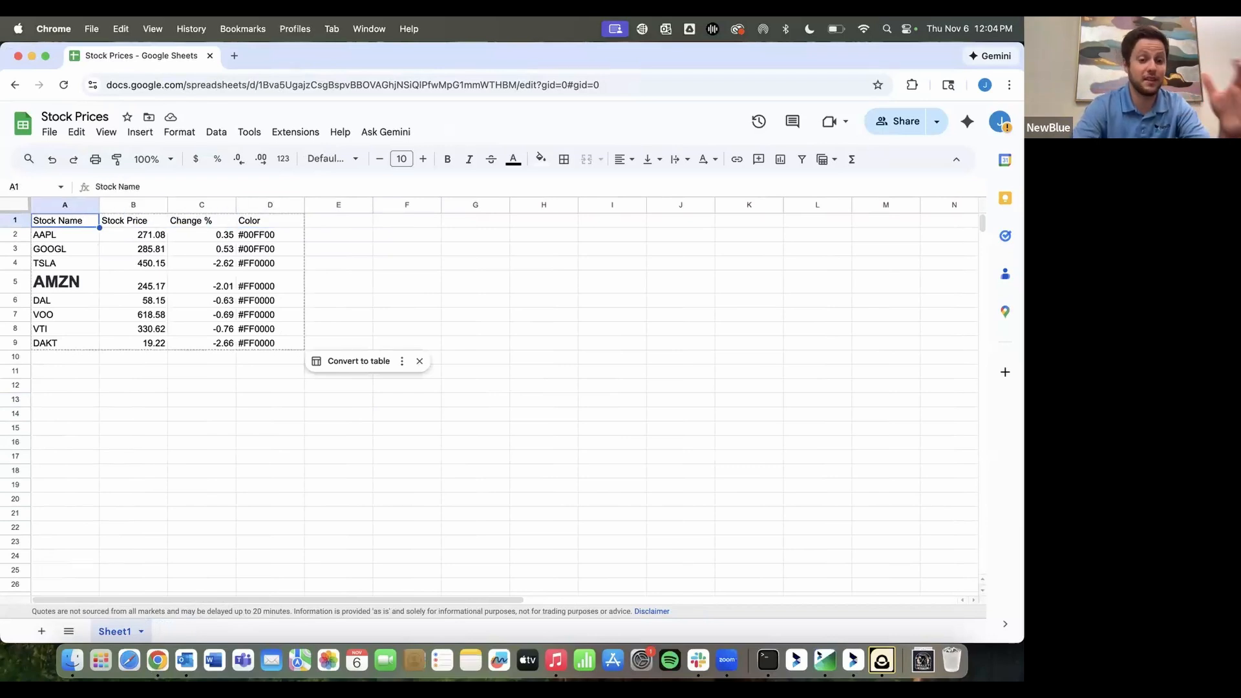
pyautogui.press('Down')
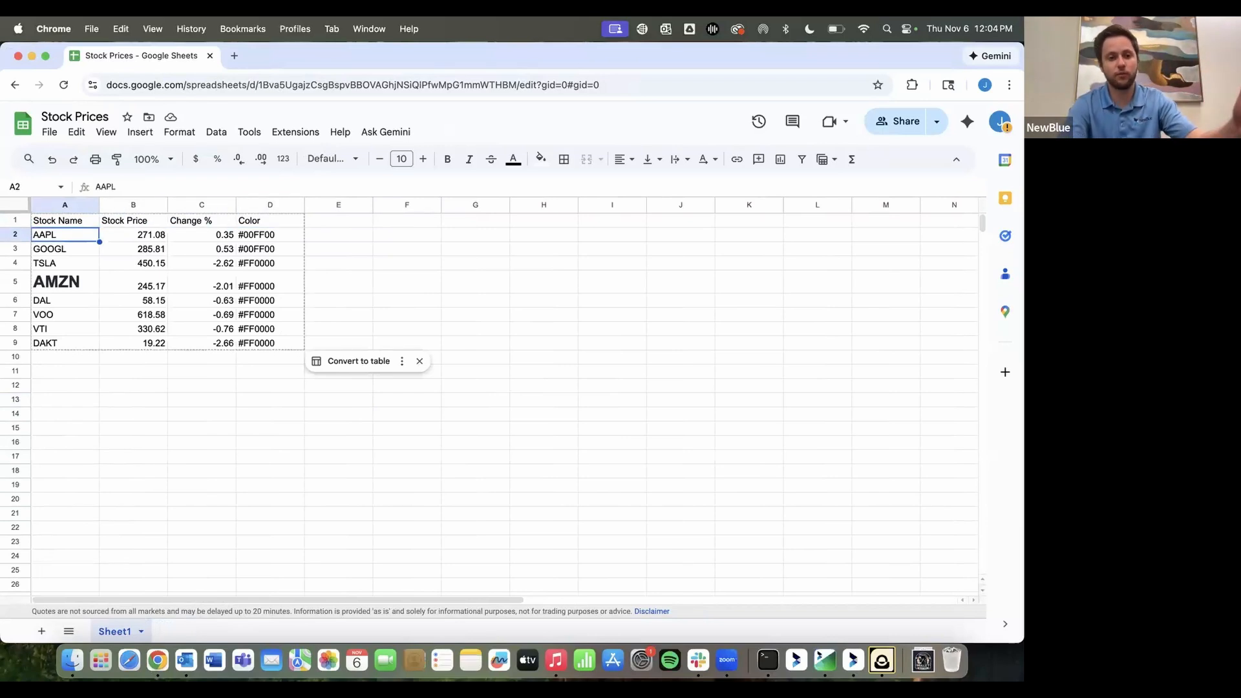
pyautogui.press('Right')
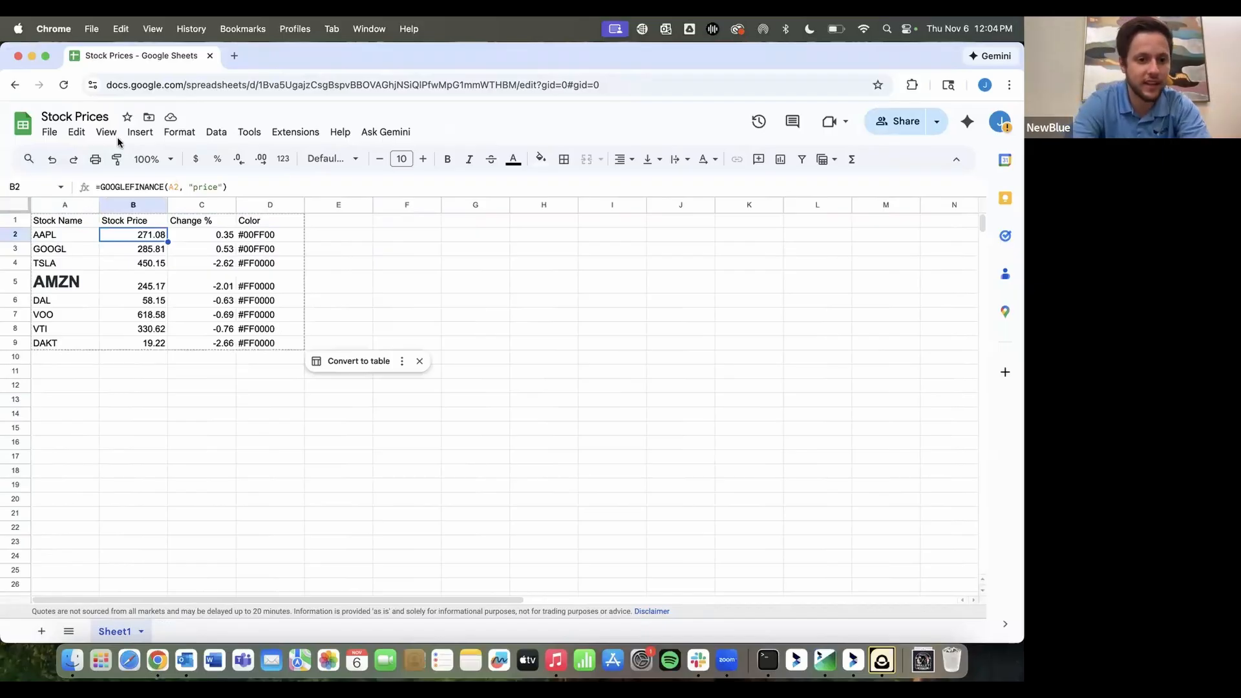
pyautogui.scroll(3, 113, 176)
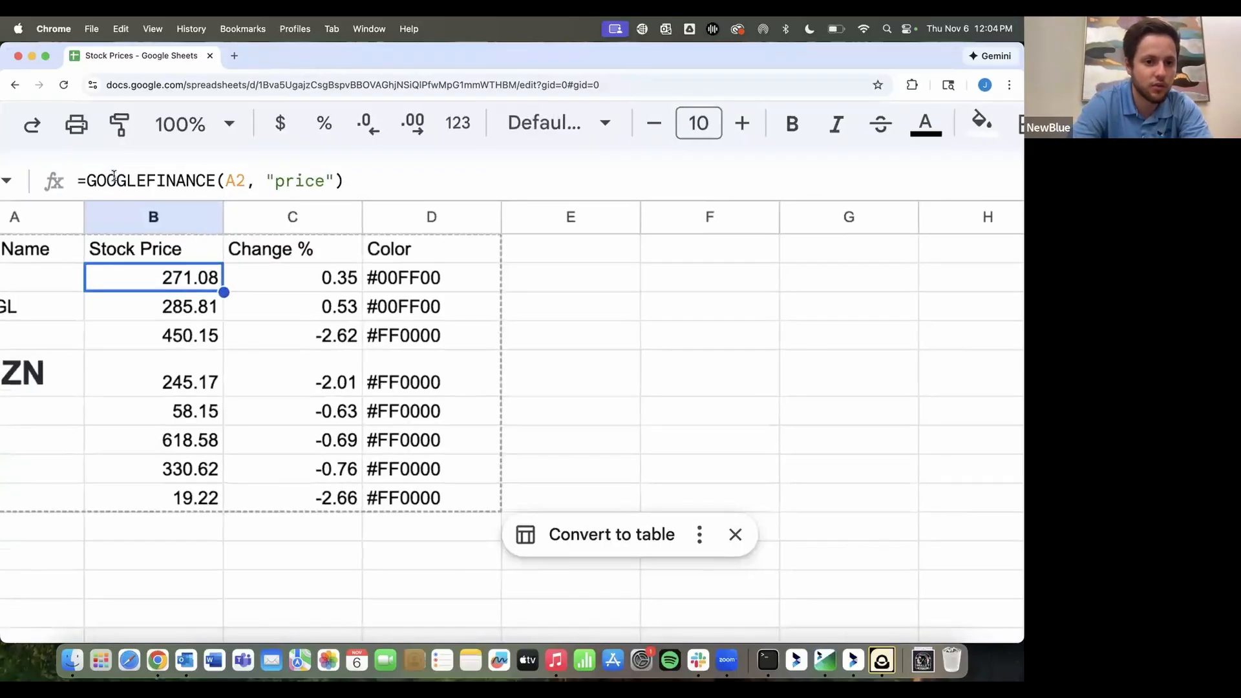
pyautogui.scroll(-3, 113, 176)
pyautogui.scroll(-1, 102, 215)
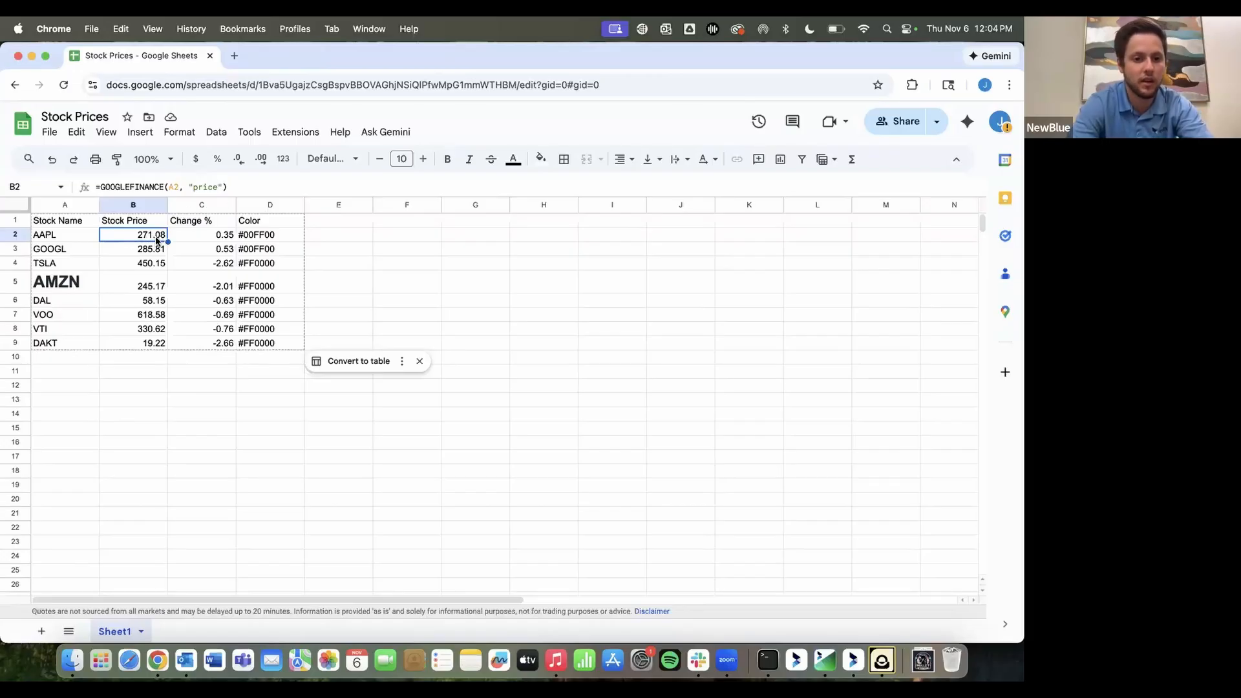
# Examine the change-percent formula and the IF colour formula in row 2's Change % and Color cells.
pyautogui.press('Right')
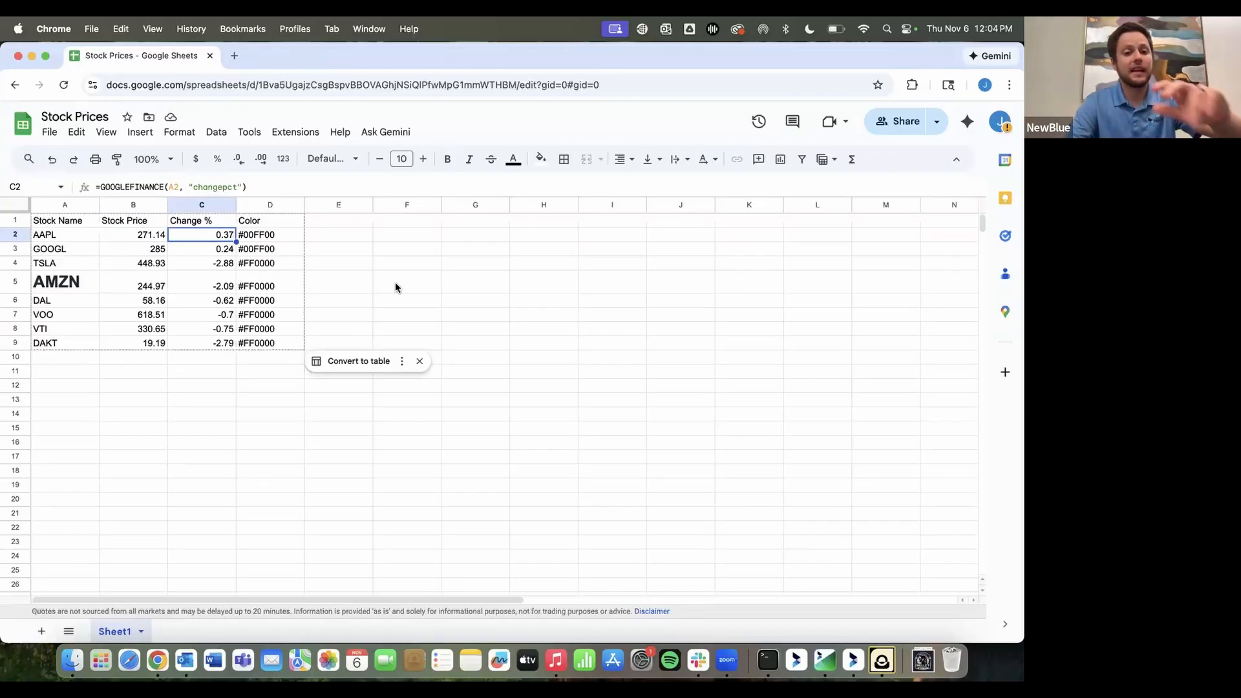
pyautogui.press('Right')
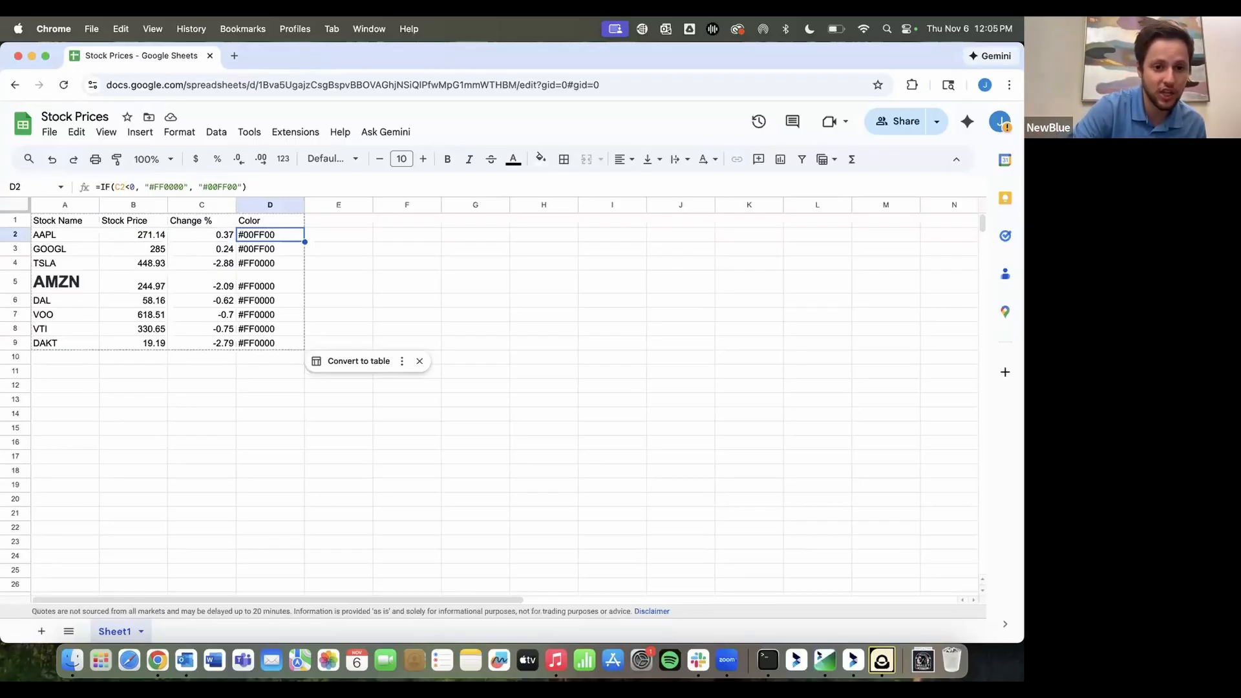
pyautogui.click(201, 234)
pyautogui.click(271, 235)
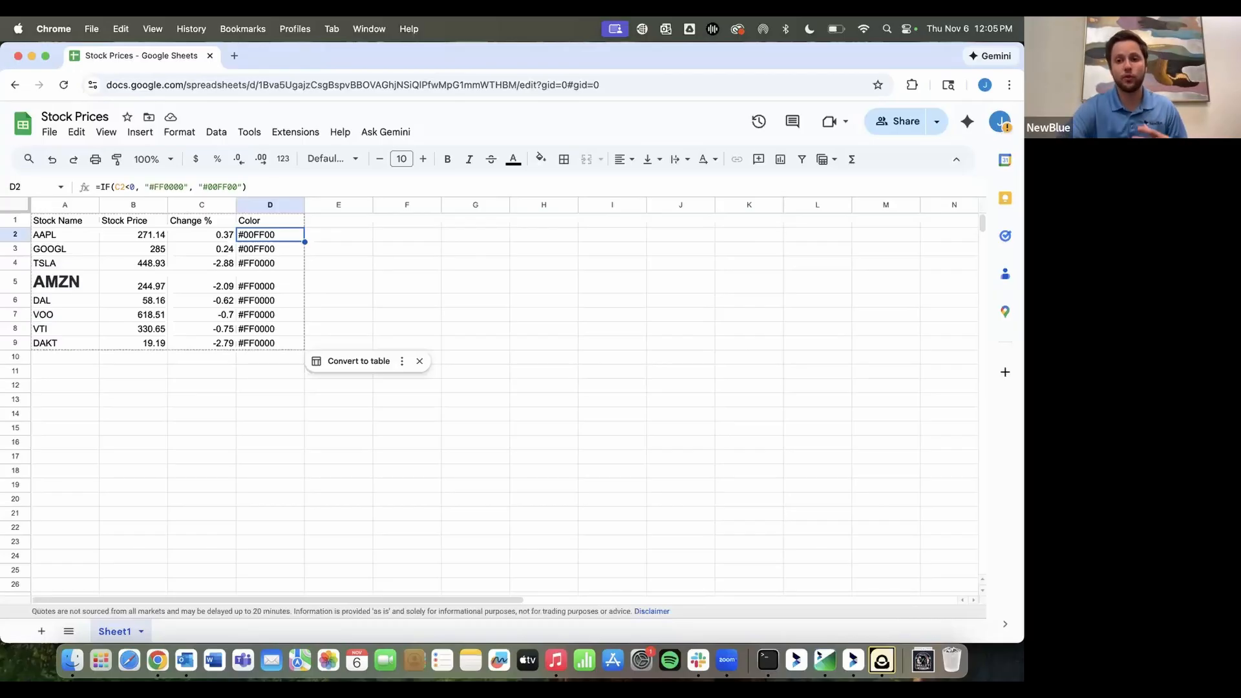
# Switch back to Captivate and preview the STONKS title along with its linked Google Sheets data fields.
pyautogui.click(825, 659)
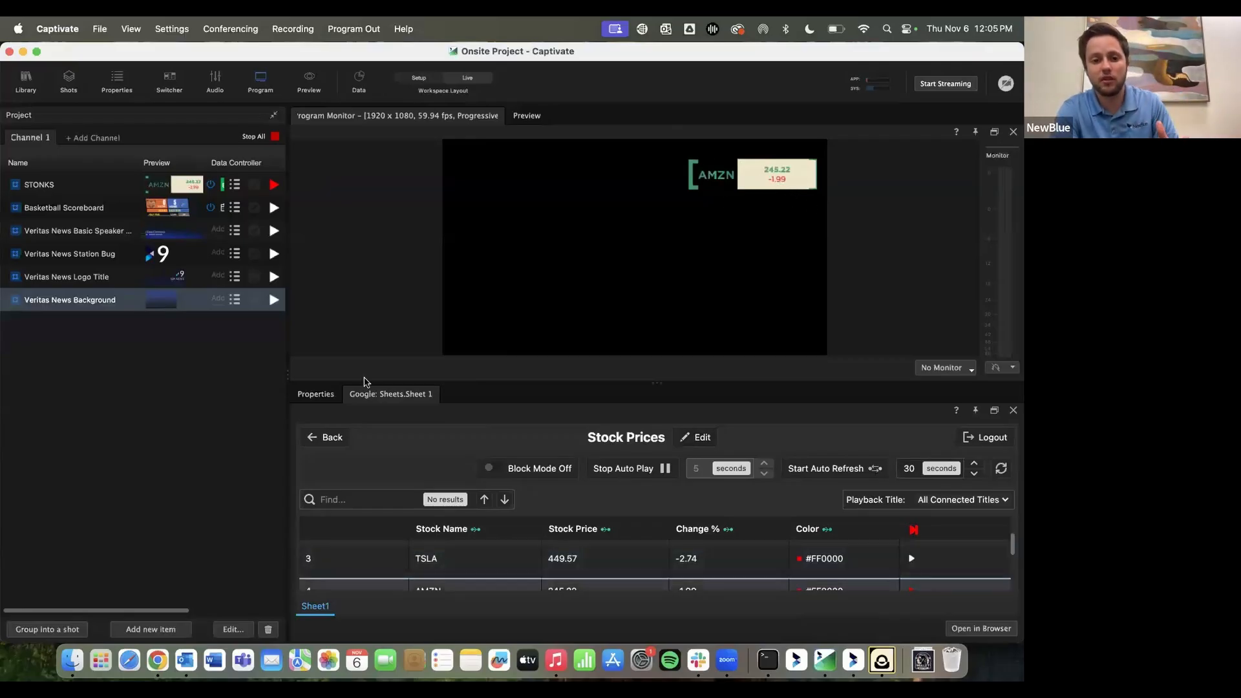
pyautogui.click(308, 78)
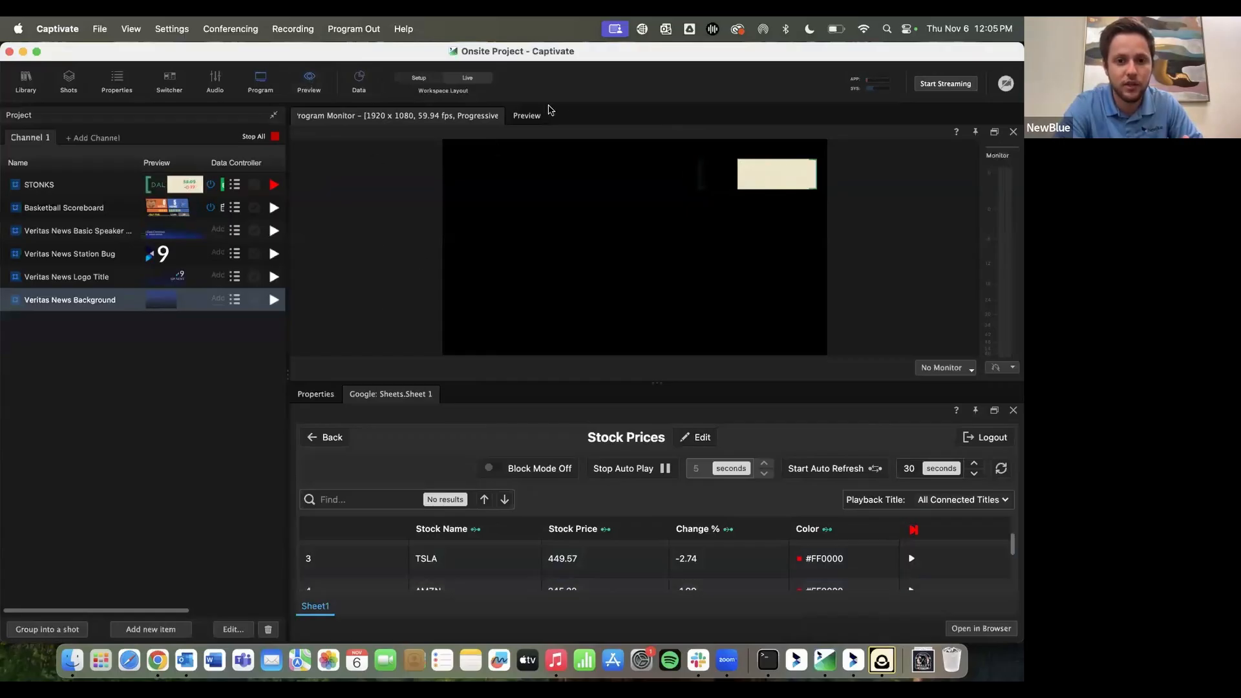
pyautogui.click(527, 115)
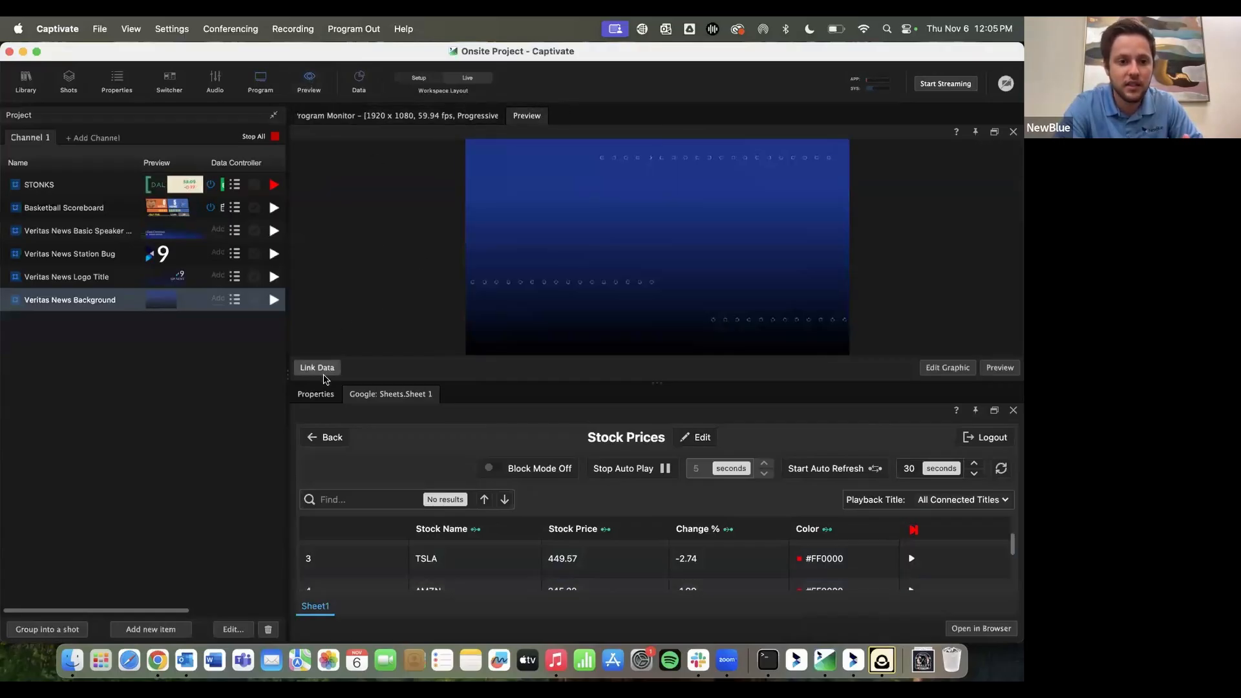
pyautogui.click(57, 185)
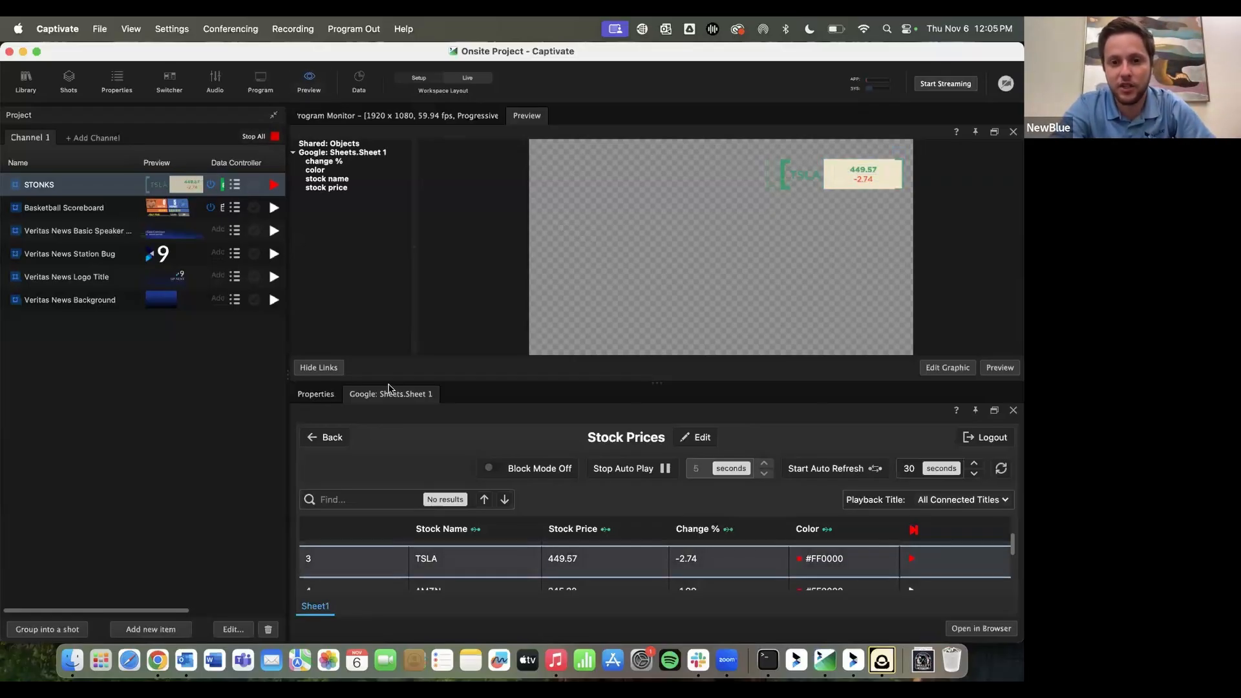
pyautogui.click(423, 125)
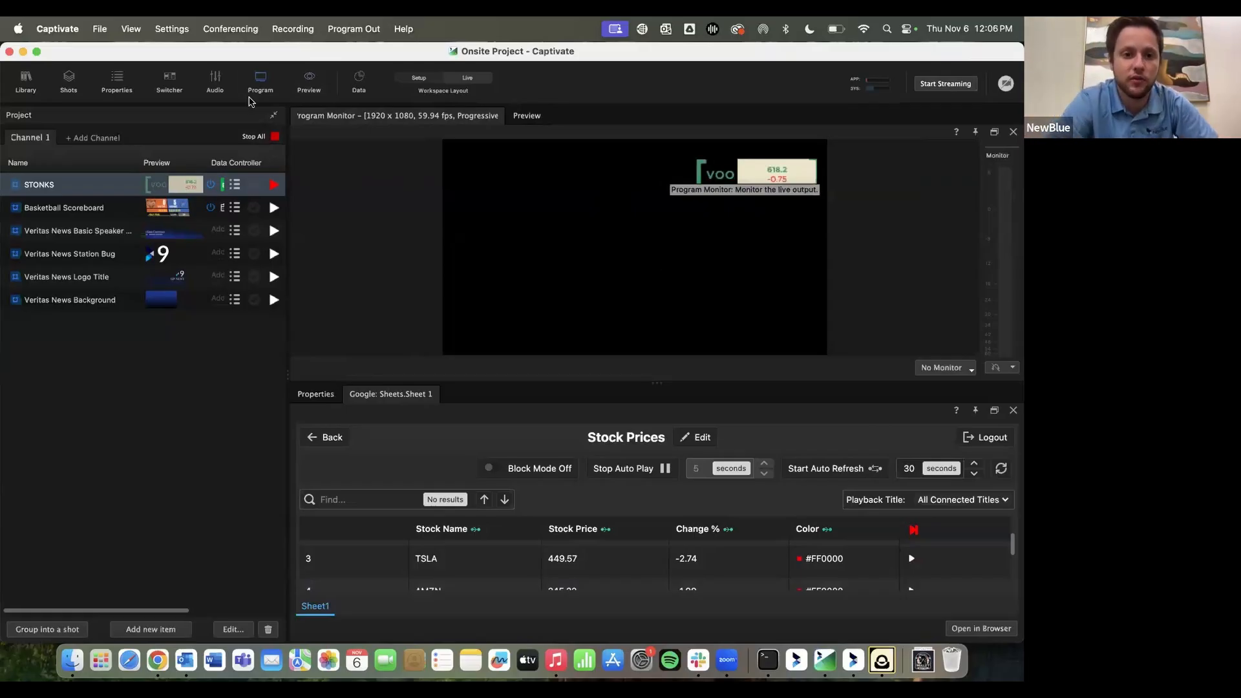
# Open the STONKS title in the Designer and set the left bracket's Object Following type to Move.
pyautogui.click(255, 136)
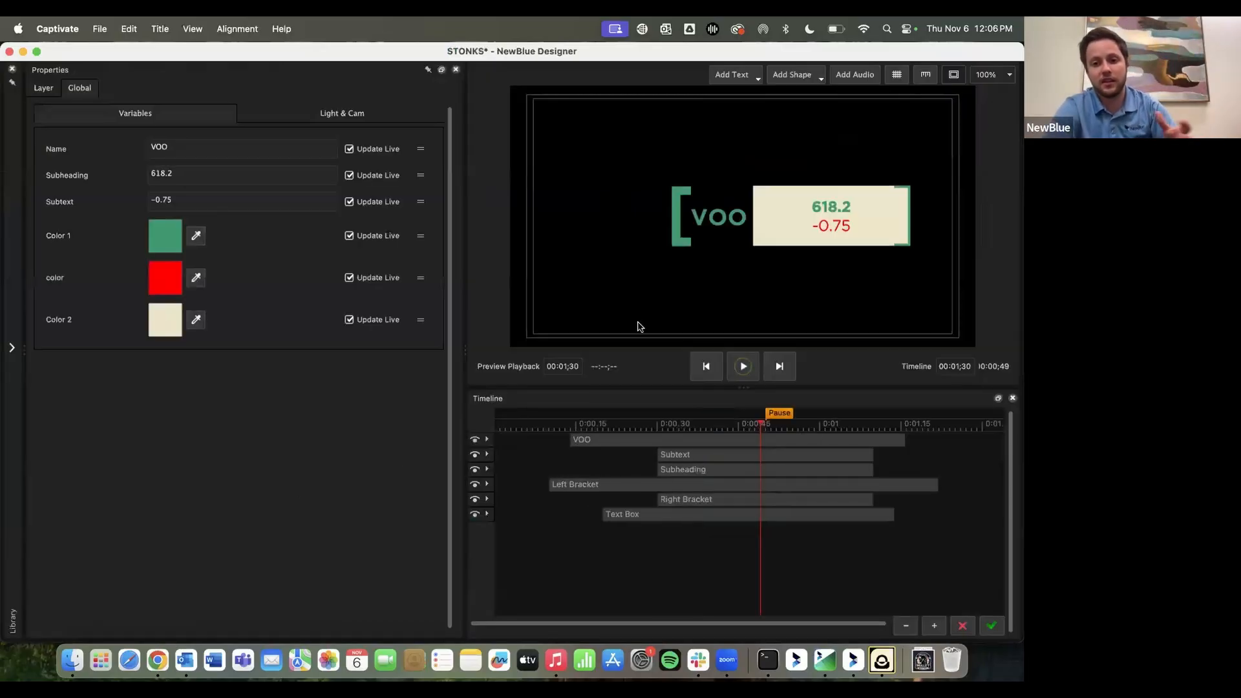
pyautogui.click(698, 220)
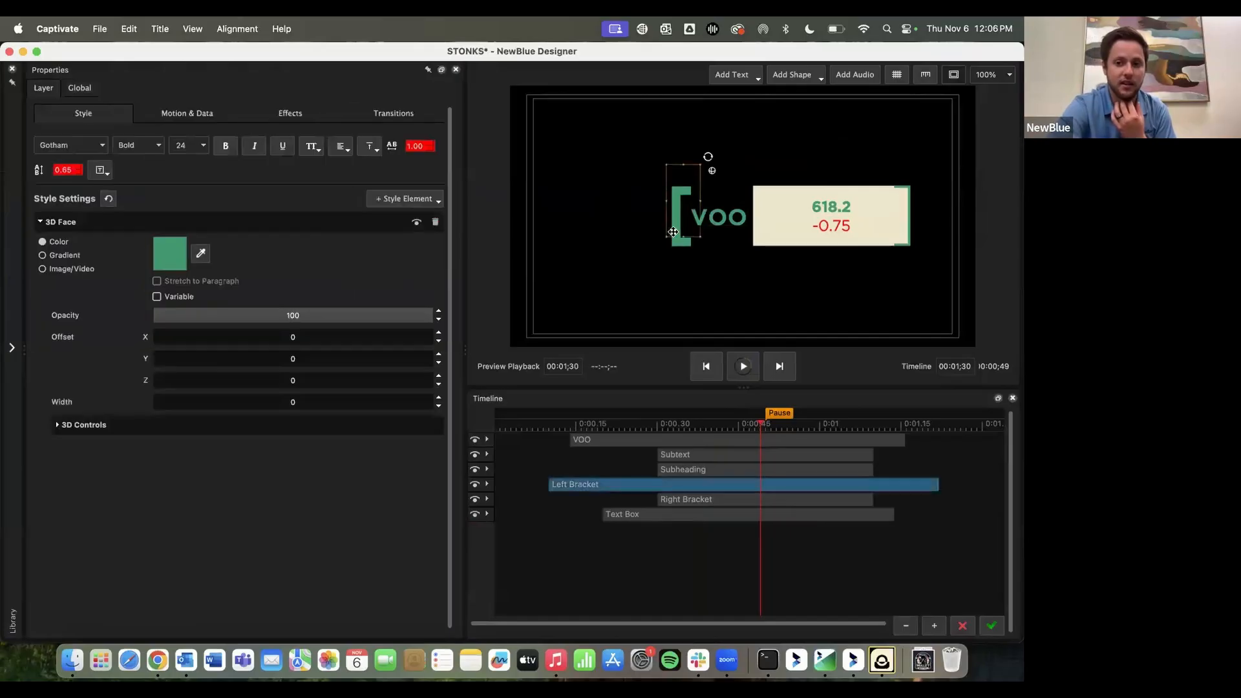
pyautogui.click(192, 115)
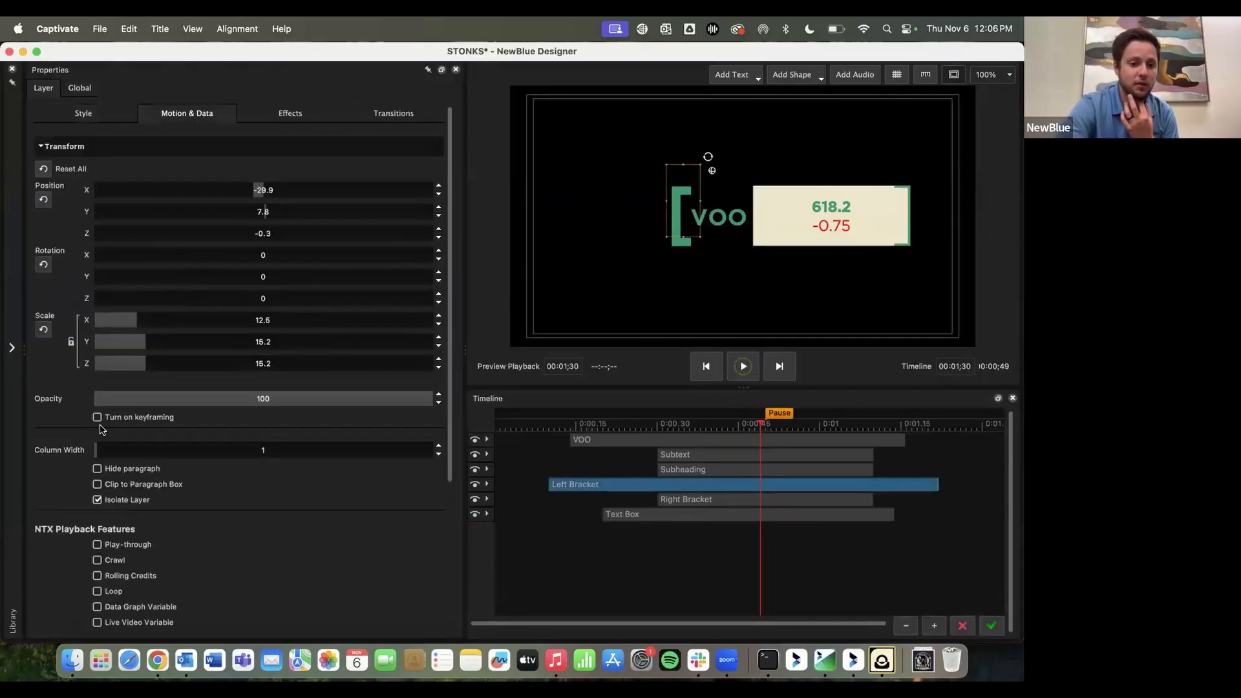
pyautogui.scroll(-5, 309, 572)
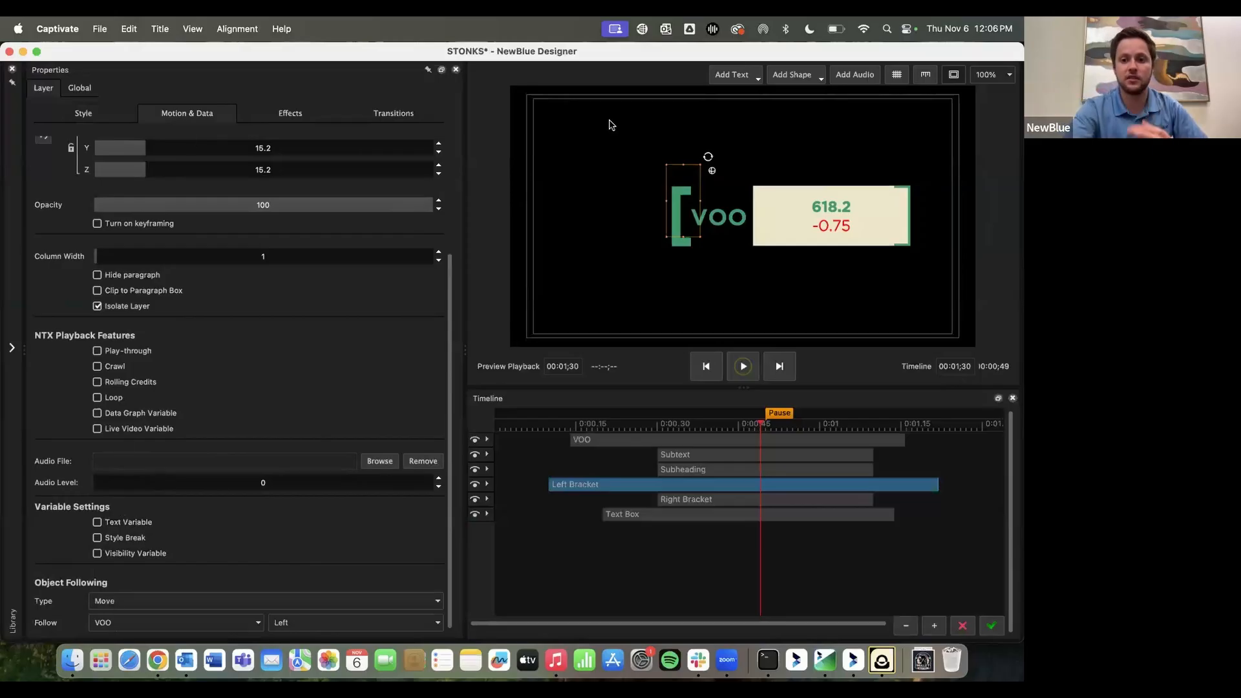
pyautogui.click(144, 601)
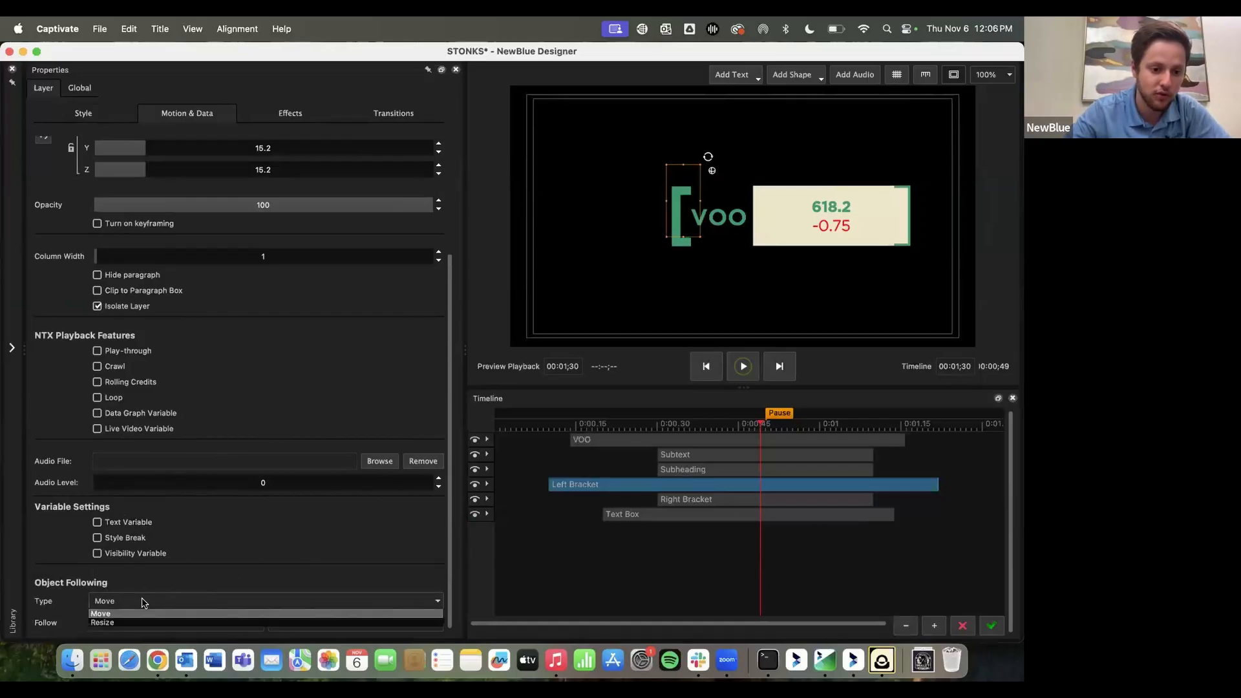
pyautogui.click(145, 615)
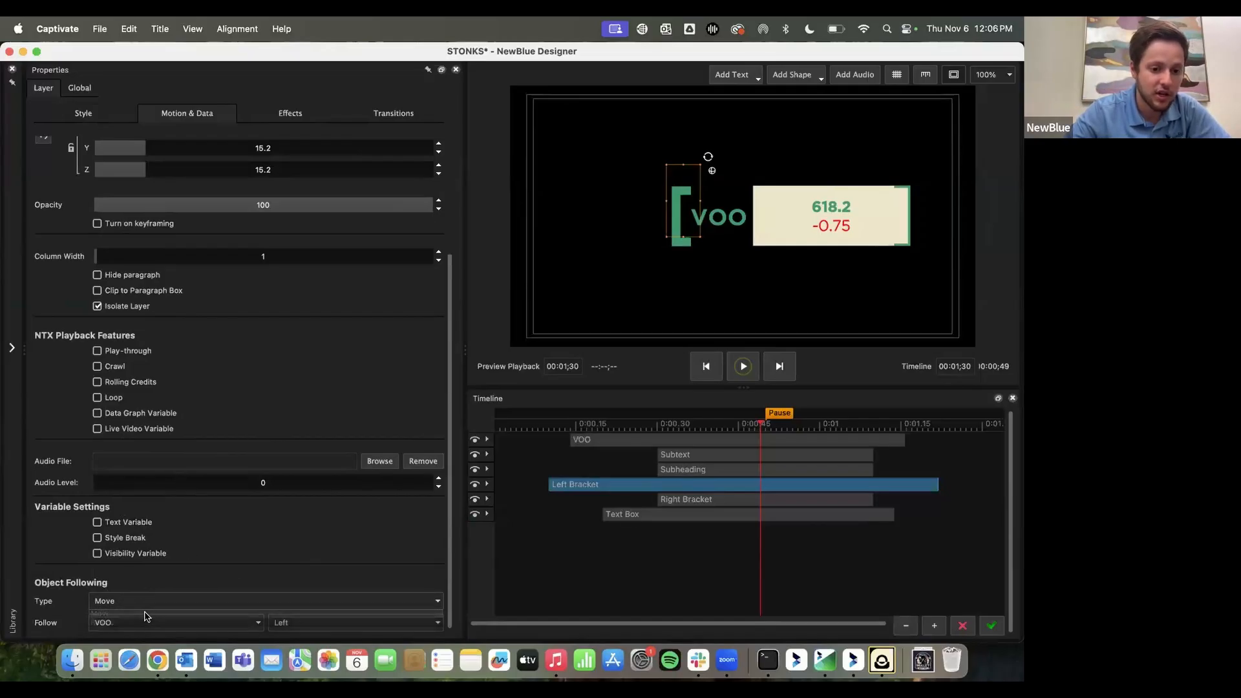